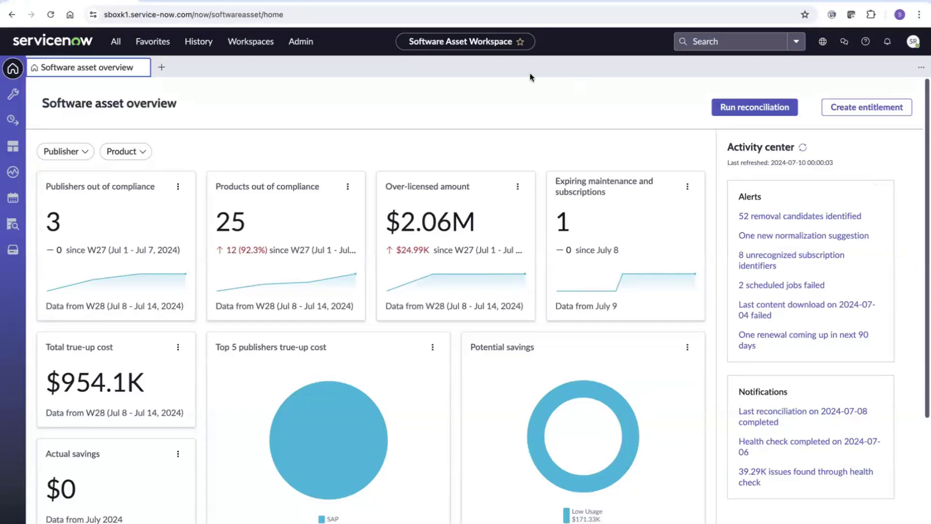
Open the Software Installations-prod favourite listing five Production-environment Microsoft SQL Server installs
left_click(154, 42)
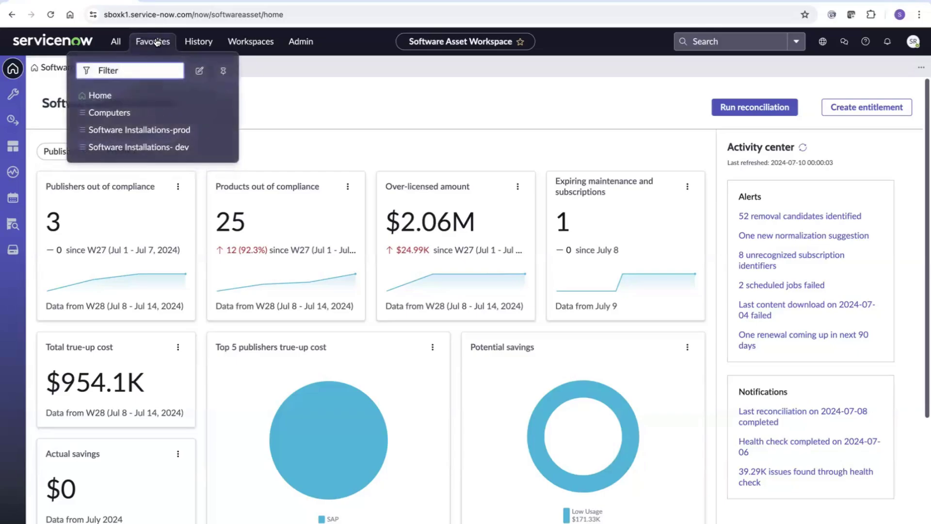
left_click(159, 131)
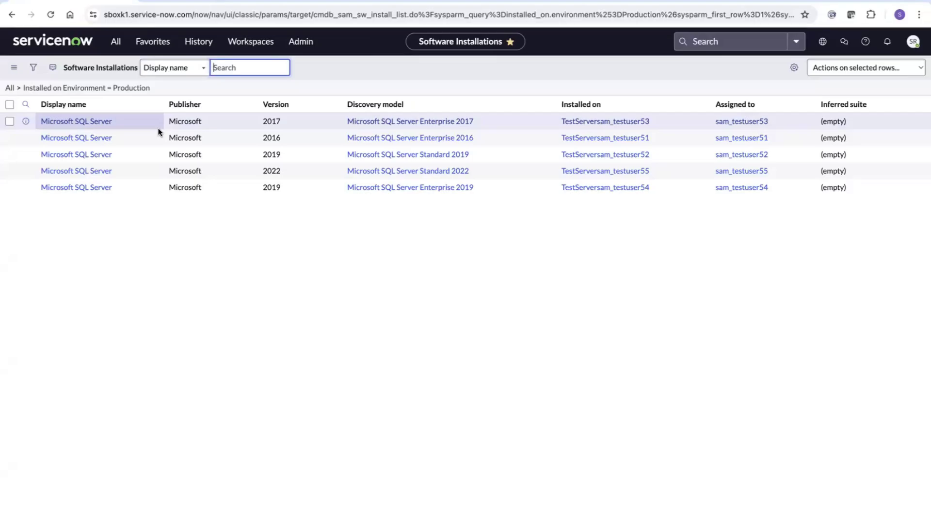
Open the Software Installations-dev favourite showing six Development-environment SQL Server installs
left_click(153, 41)
left_click(163, 148)
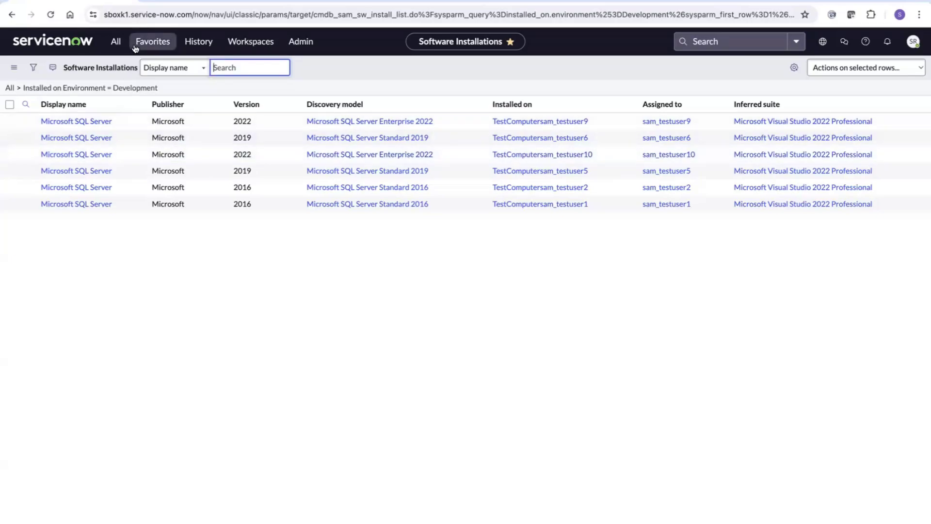
left_click(235, 43)
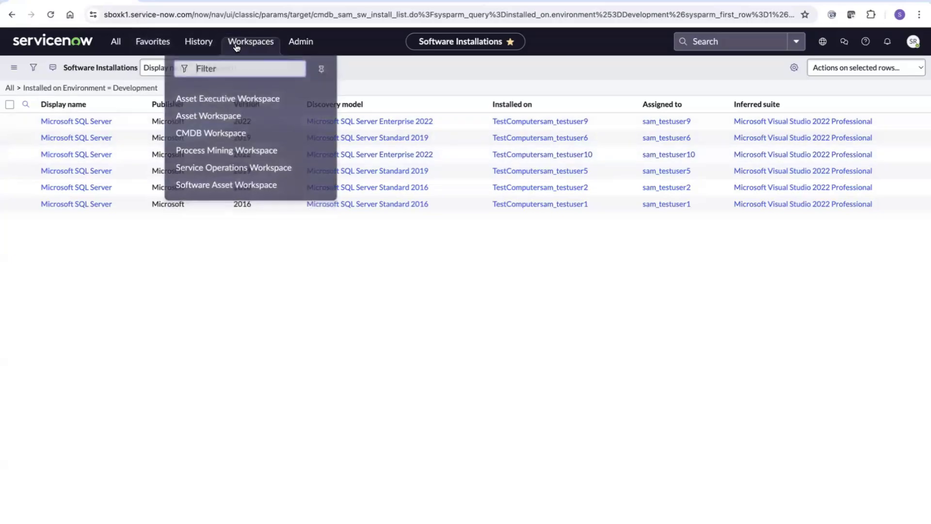
In License operations, filter Software entitlements by Display name 'Visual Studio' and open the 2022 Enterprise entitlement
left_click(248, 182)
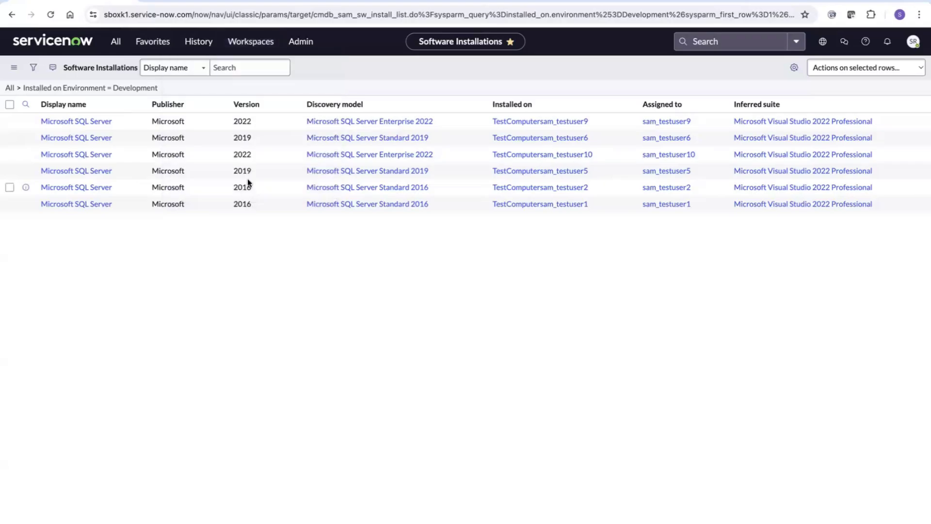
left_click(12, 120)
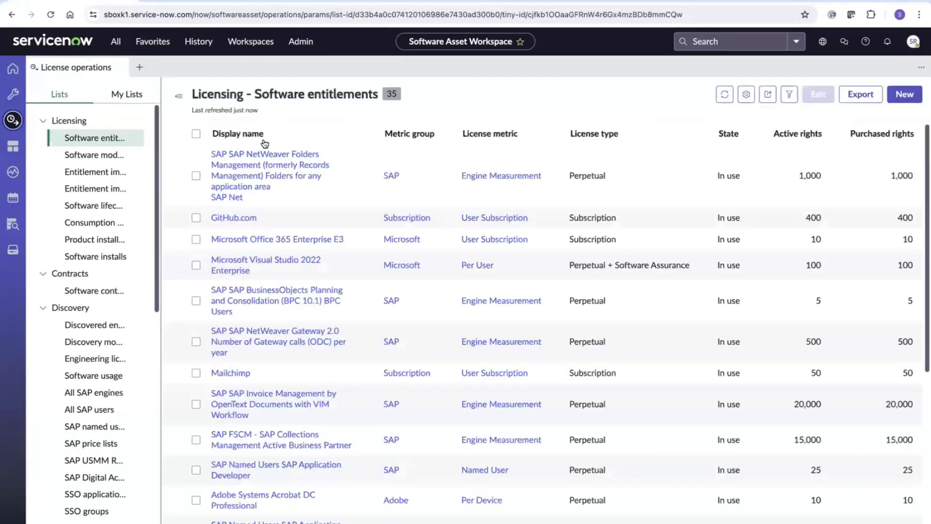
left_click(367, 134)
left_click(301, 242)
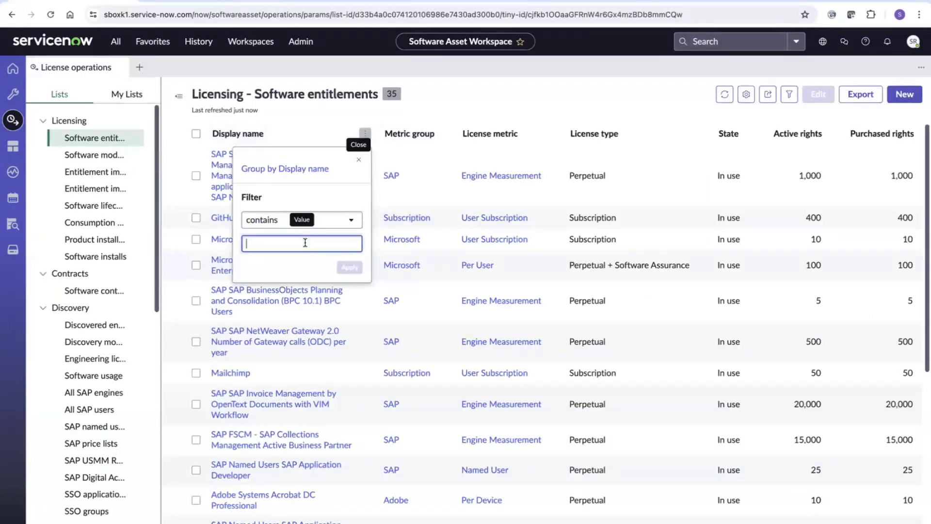
type("Visual S")
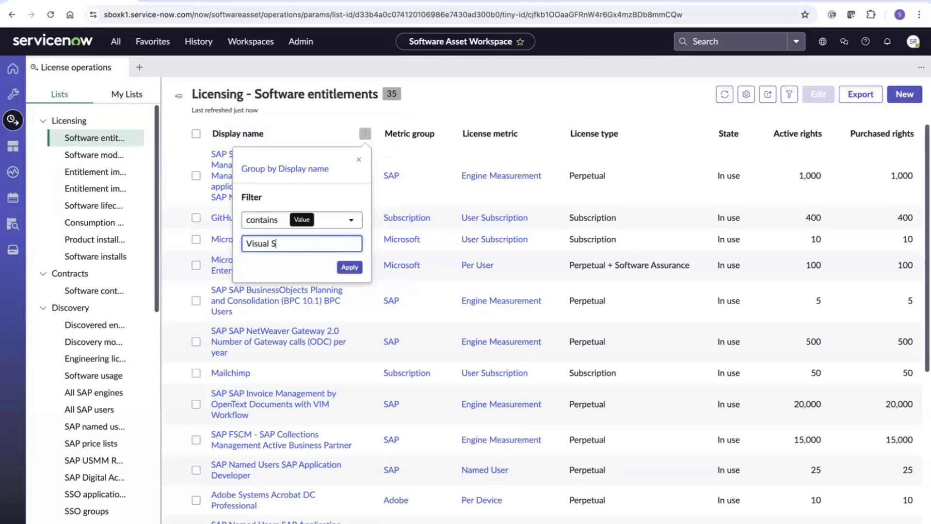
type("tudio")
key("Return")
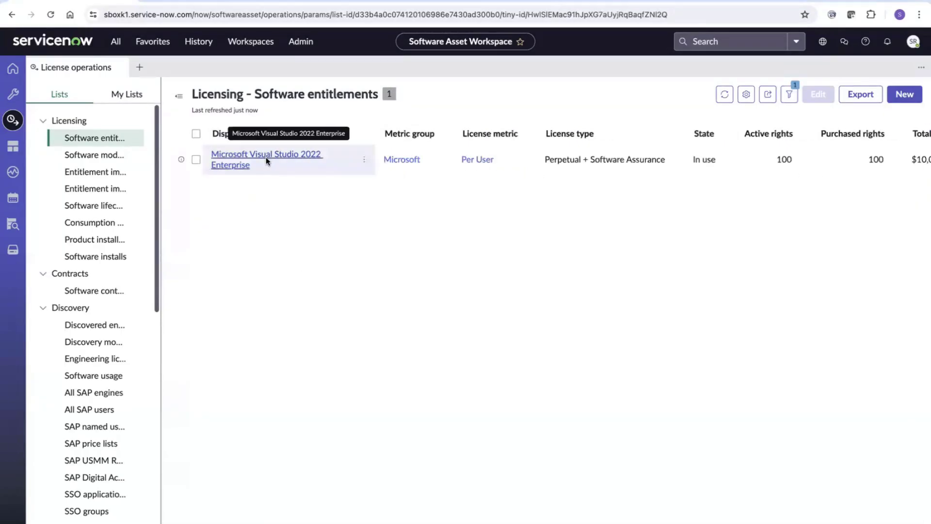
left_click(266, 160)
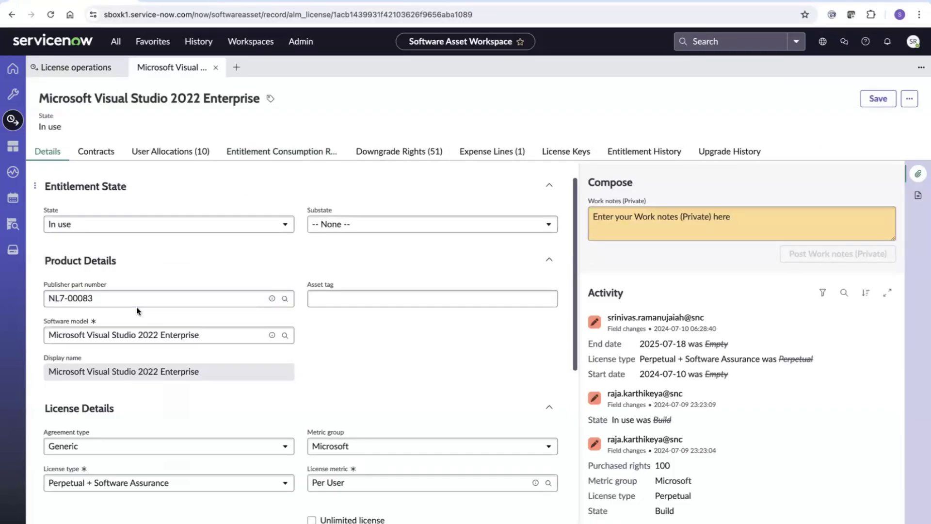
Review the entitlement's User Allocations and Downgrade Rights, then open its Visual Studio 2022 Enterprise software model
left_click(167, 152)
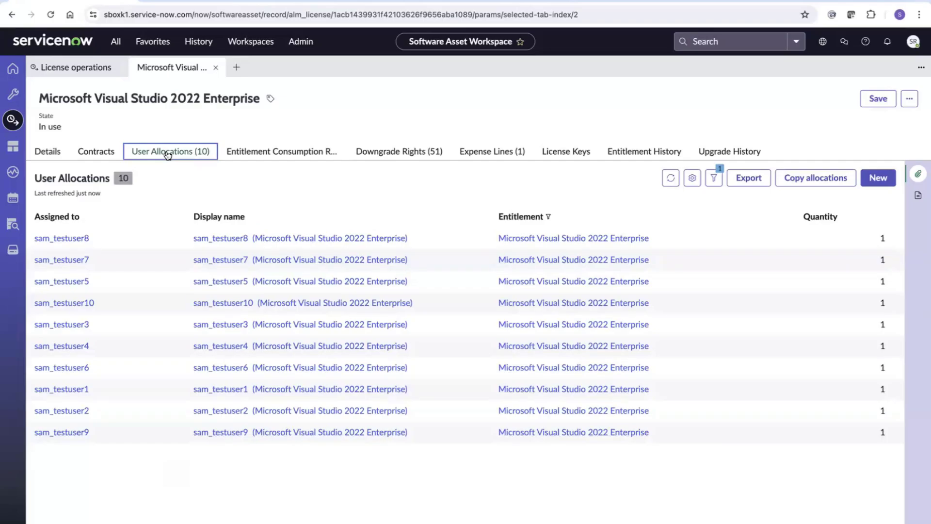
left_click(372, 153)
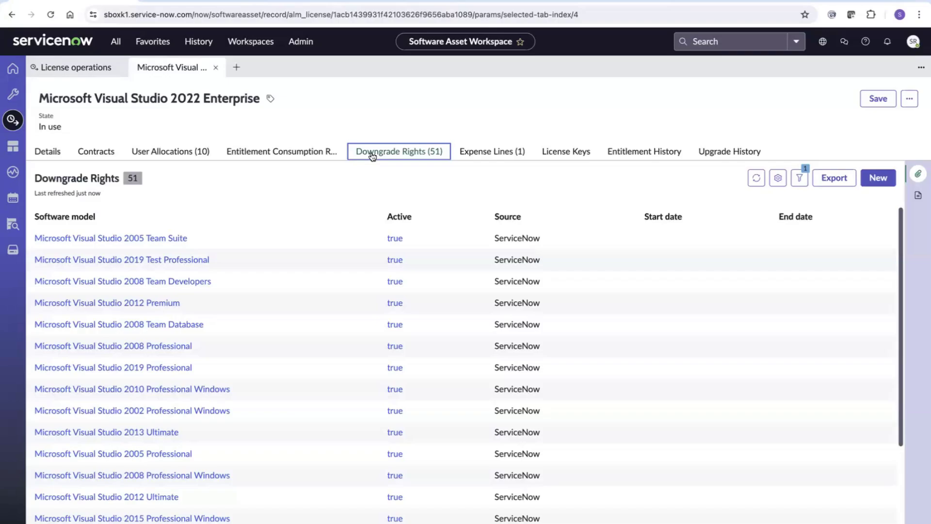
left_click(54, 155)
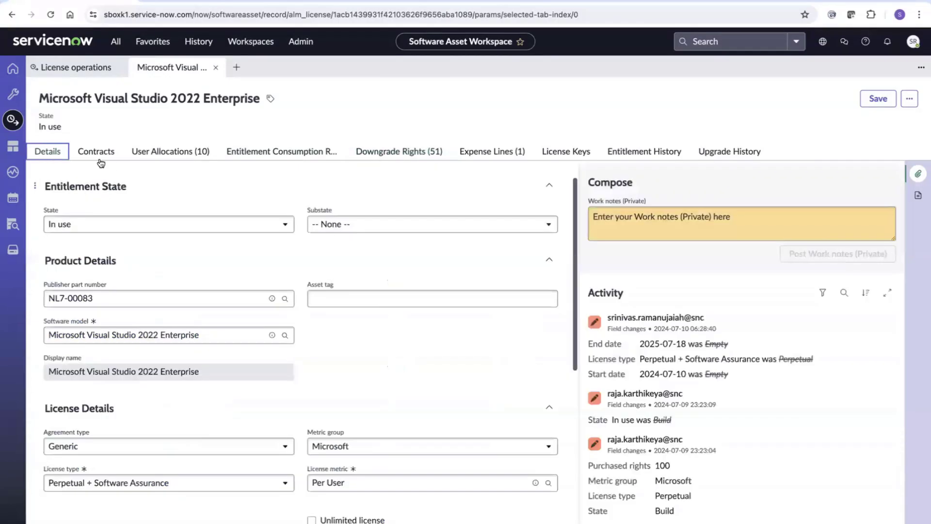
left_click(274, 335)
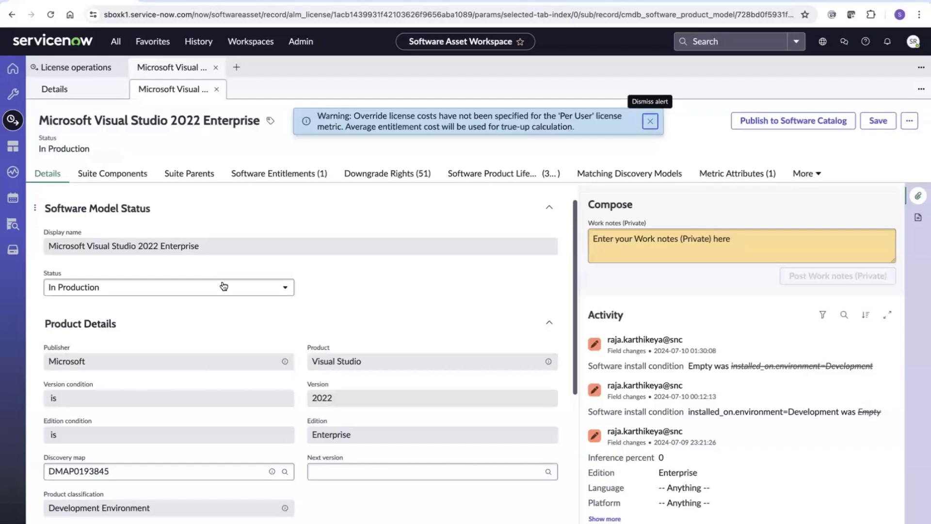
Filter Suite Components to Suite child contains 'SQL Server', then close the model and entitlement records
left_click(127, 178)
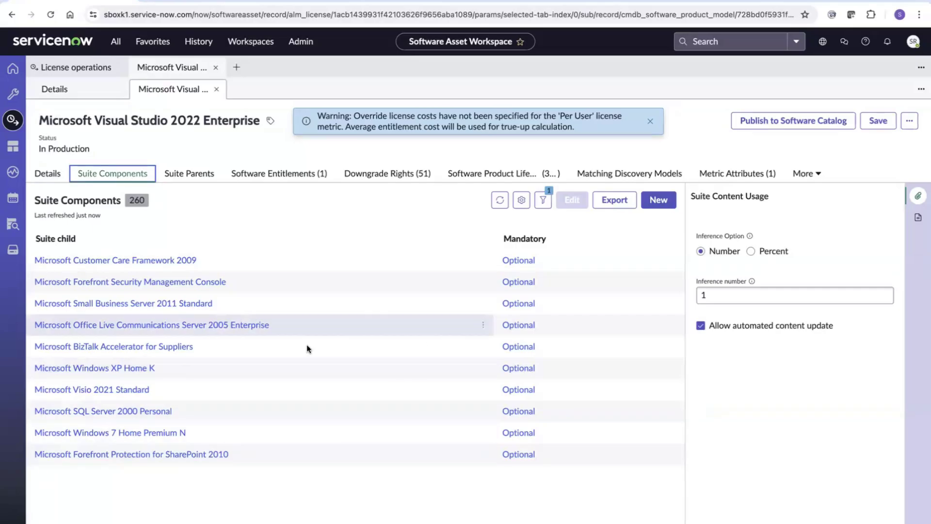
left_click(484, 238)
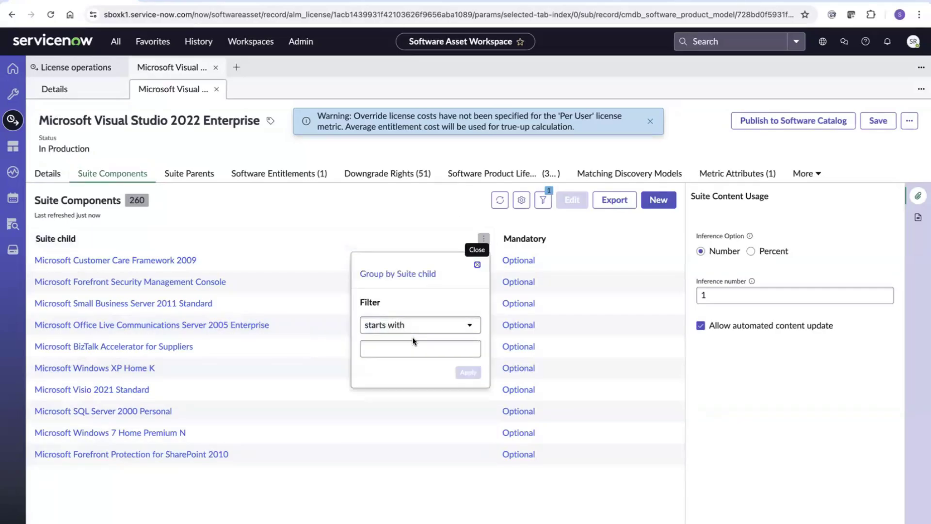
left_click(411, 326)
left_click(390, 377)
left_click(401, 350)
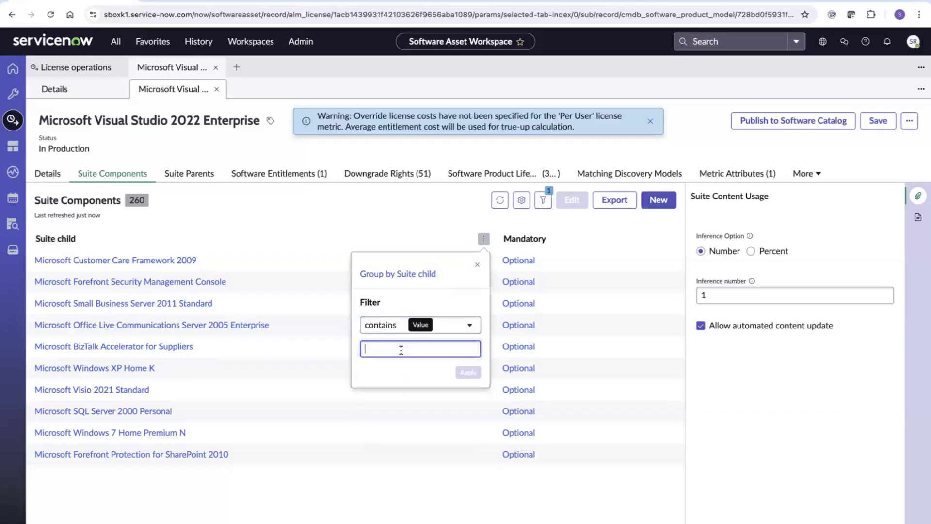
type("SQL Server")
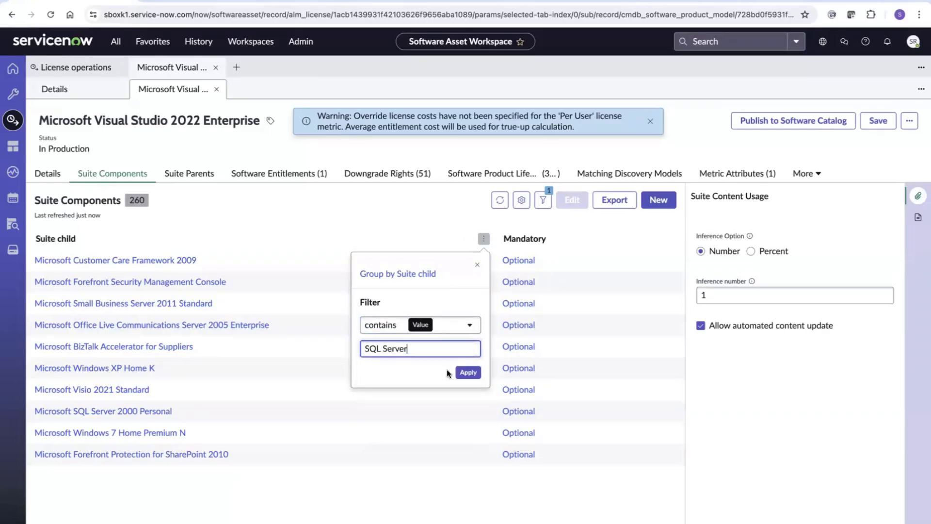
left_click(464, 373)
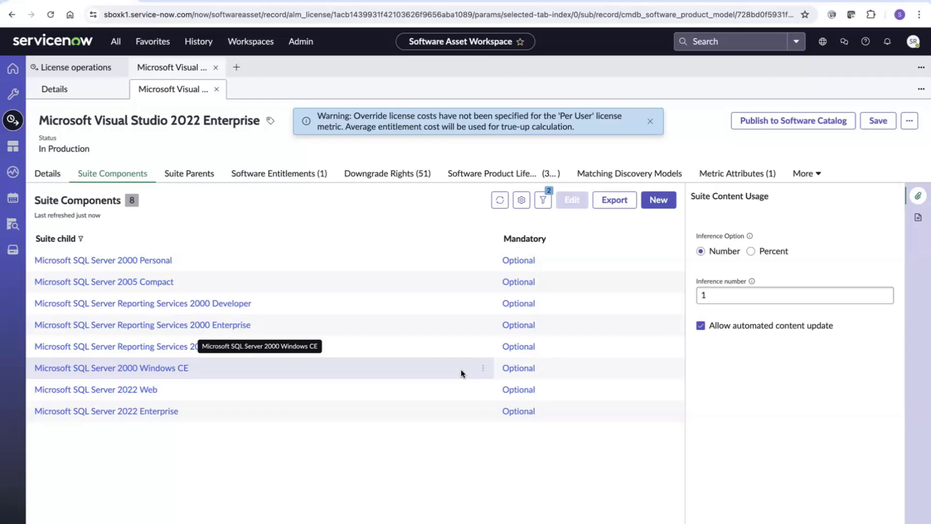
left_click(216, 89)
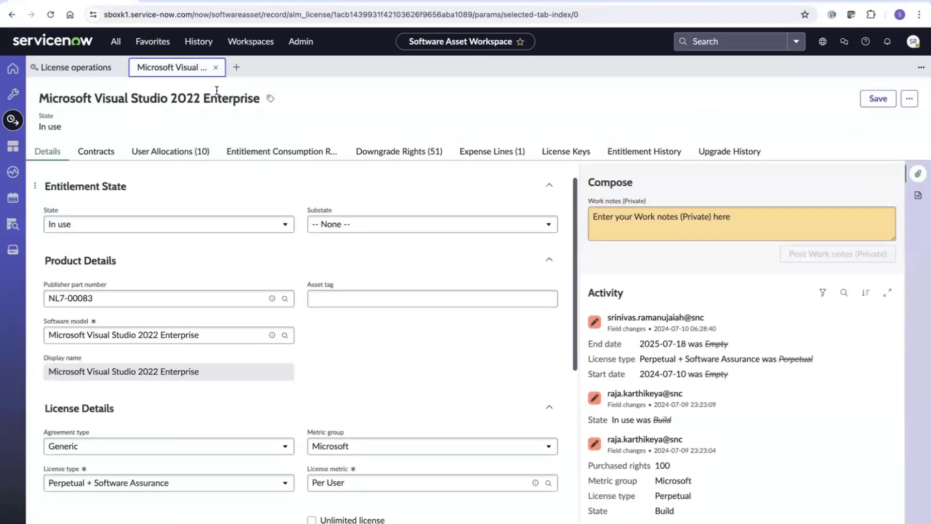
left_click(218, 67)
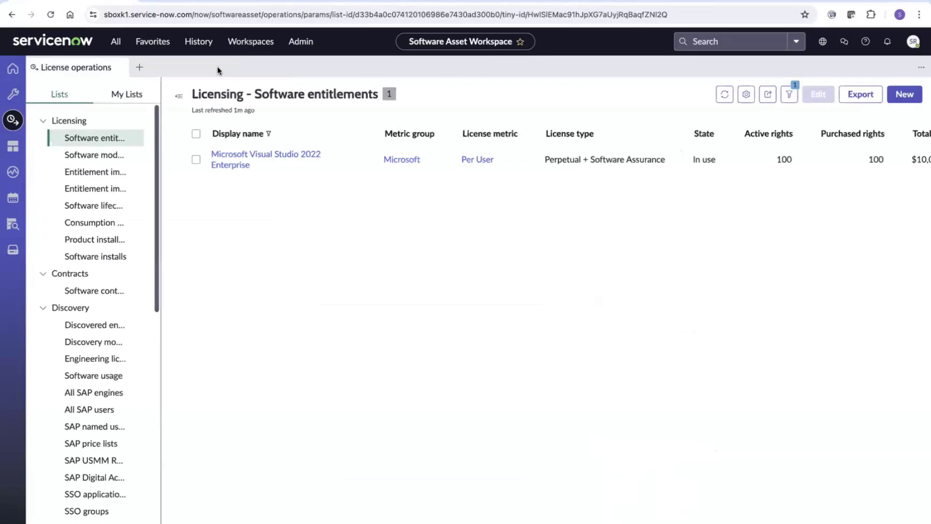
Review the Product install conditions list, then go to the License usage Publishers page
left_click(98, 238)
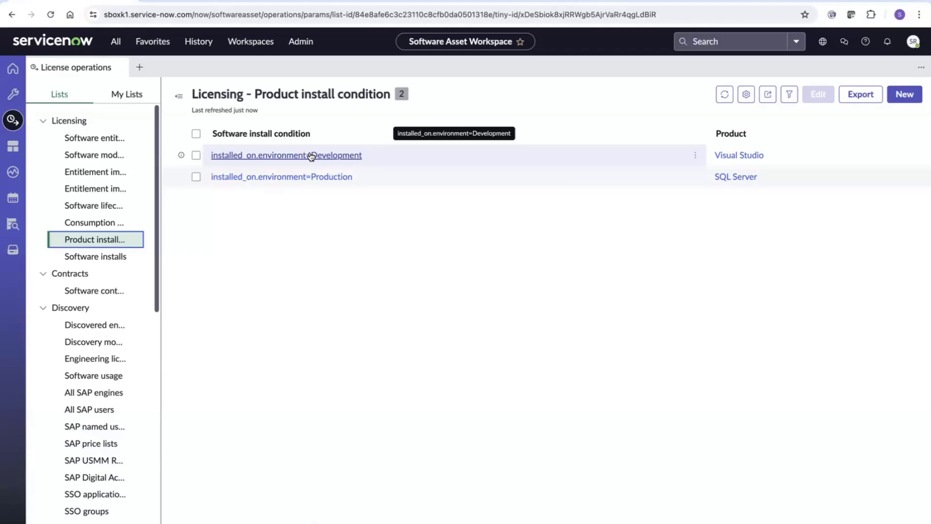
left_click(13, 68)
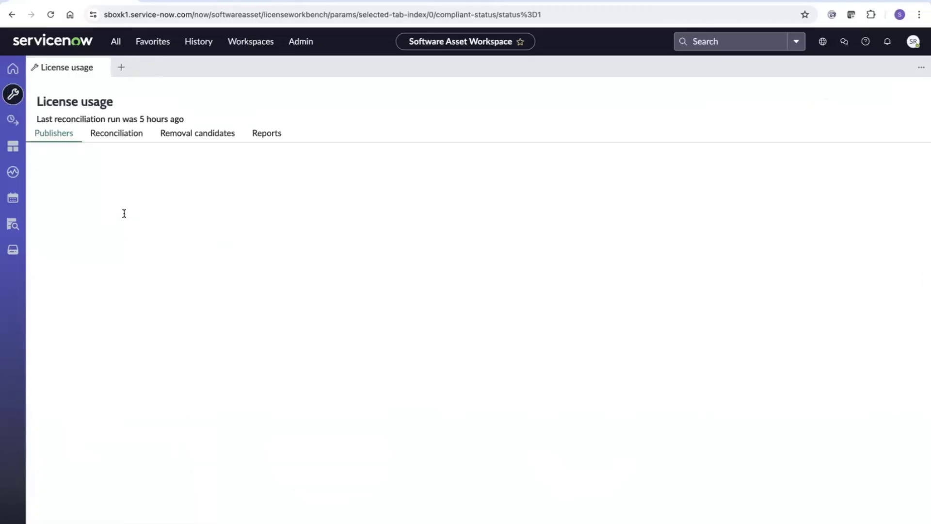
Show Microsoft Visual Studio 2022 Enterprise as Compliant: 100 owned, 10 required, 90 available, checking its entitlement
left_click(135, 265)
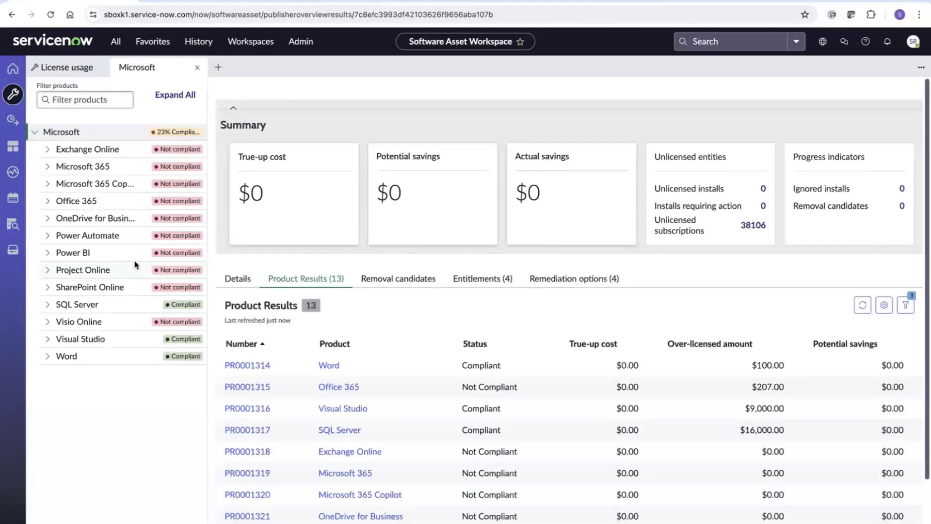
left_click(48, 339)
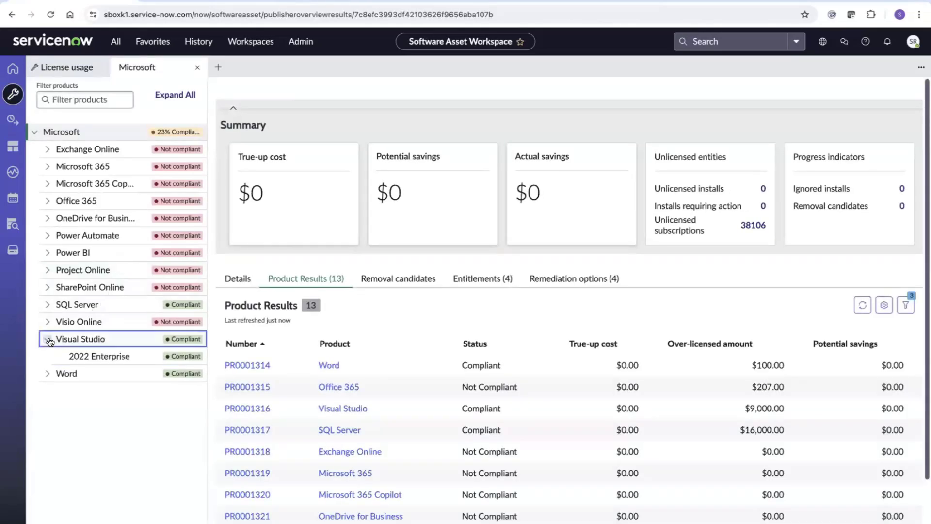
left_click(87, 351)
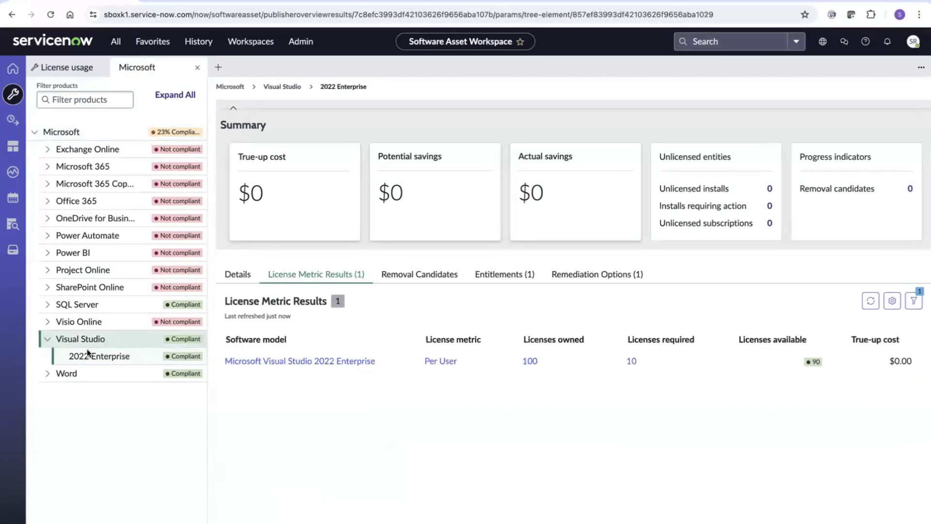
left_click(502, 288)
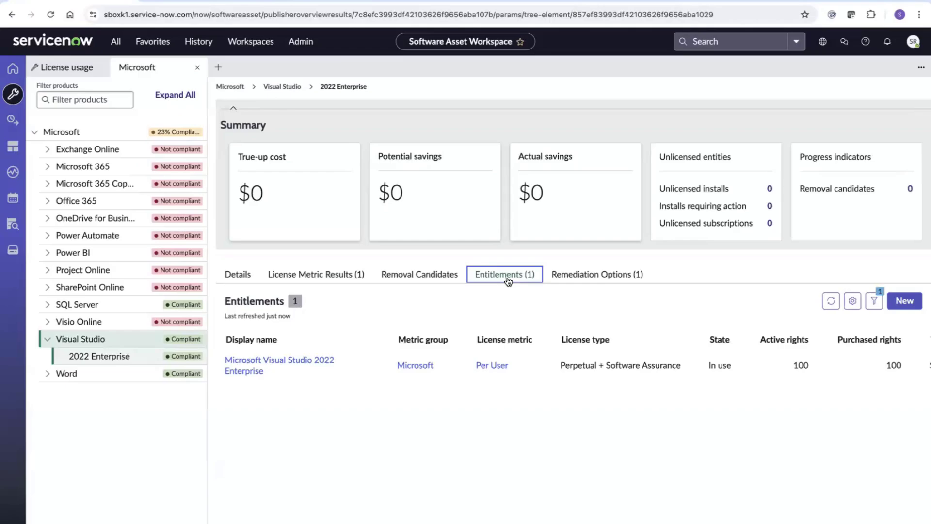
left_click(334, 275)
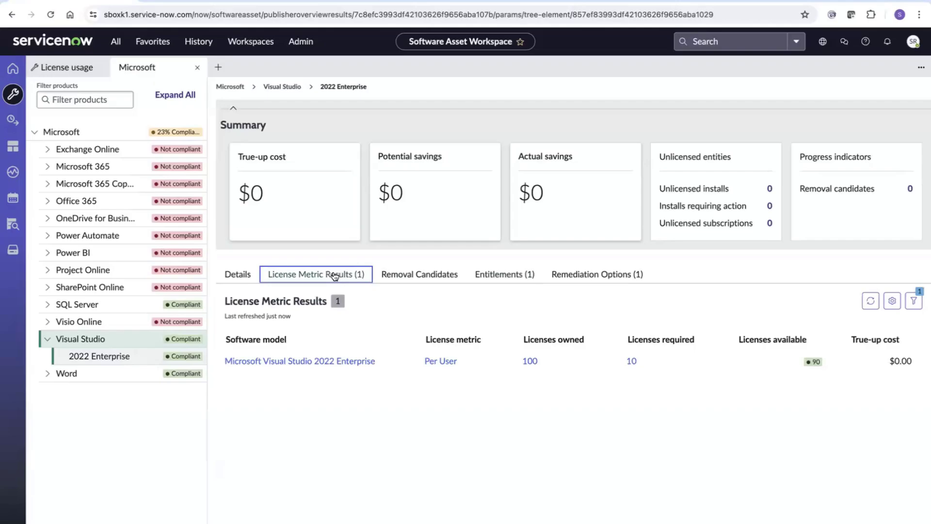
Open Visual Studio 2022 Enterprise's 10 required licenses and its Installs (6) list
left_click(630, 362)
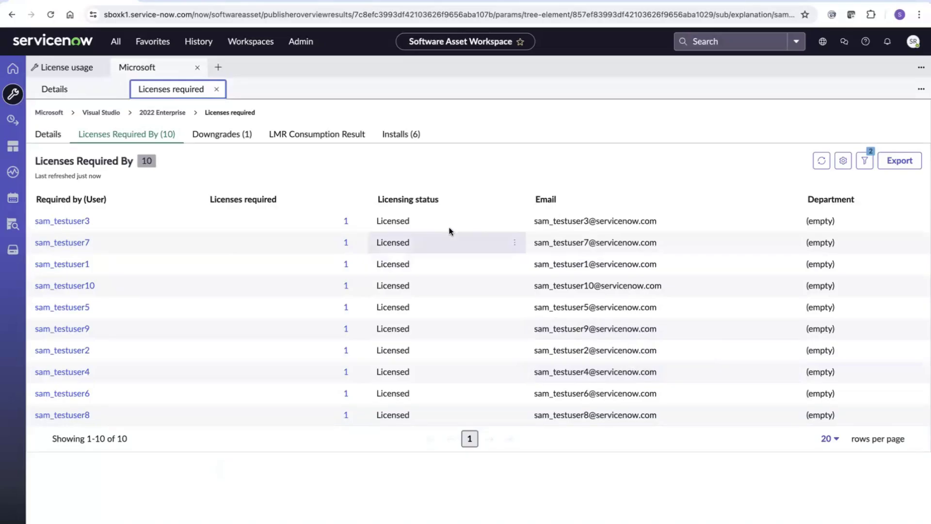
left_click(415, 138)
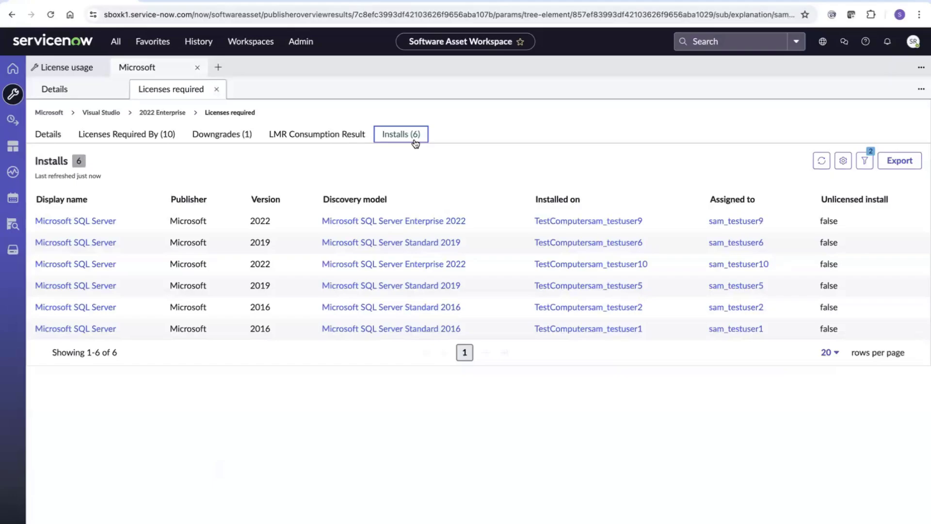
left_click(592, 221)
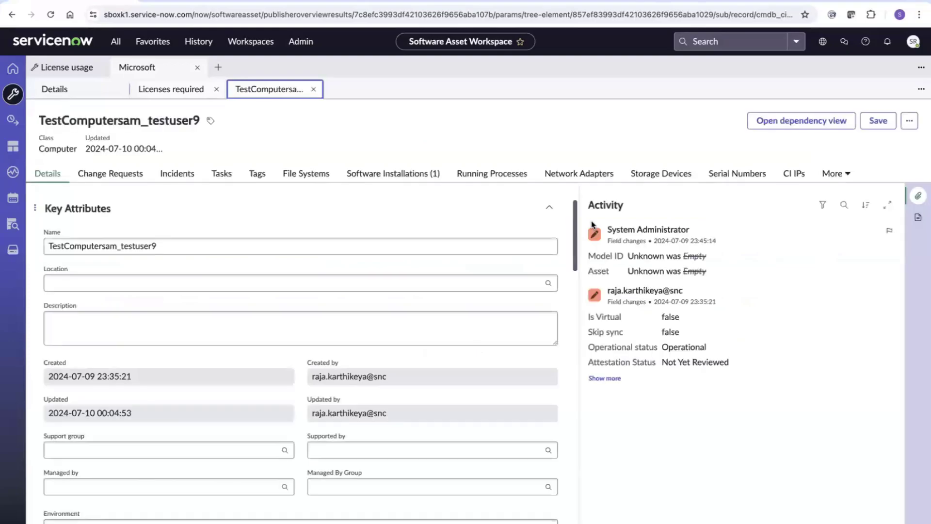
scroll(348, 289, "down", 3)
scroll(349, 289, "down", 8)
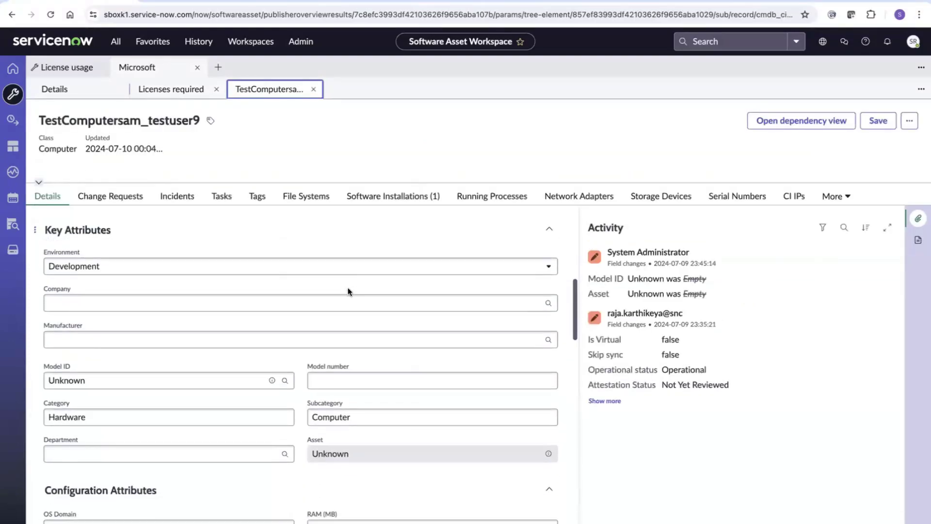
scroll(349, 289, "down", 10)
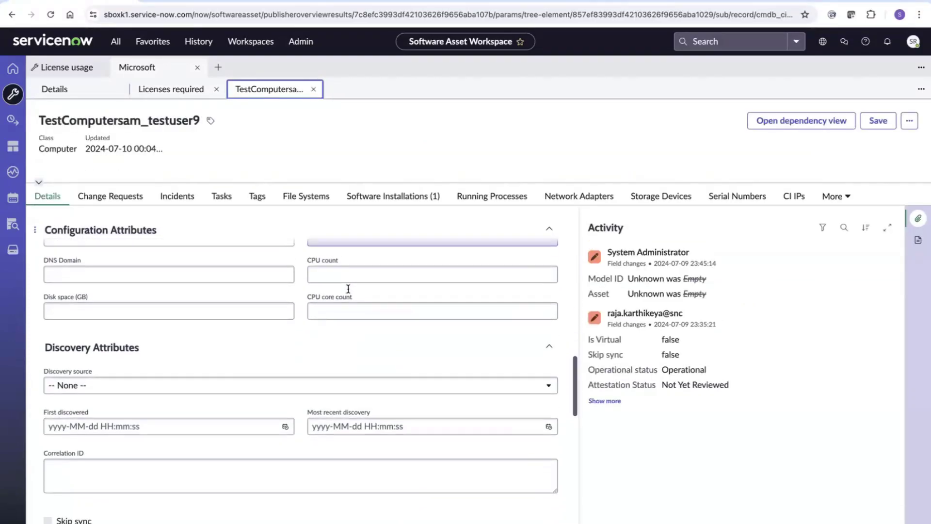
scroll(348, 289, "down", 4)
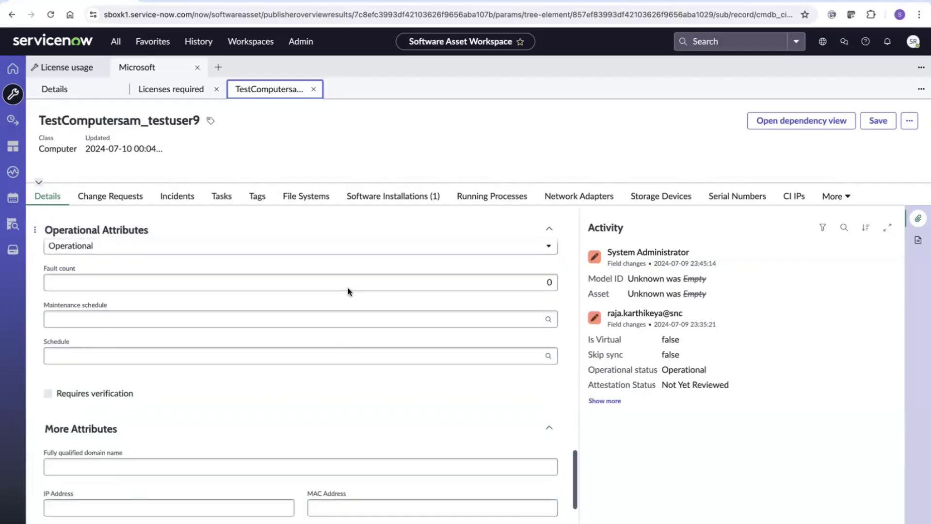
scroll(348, 290, "up", 20)
scroll(348, 291, "down", 10)
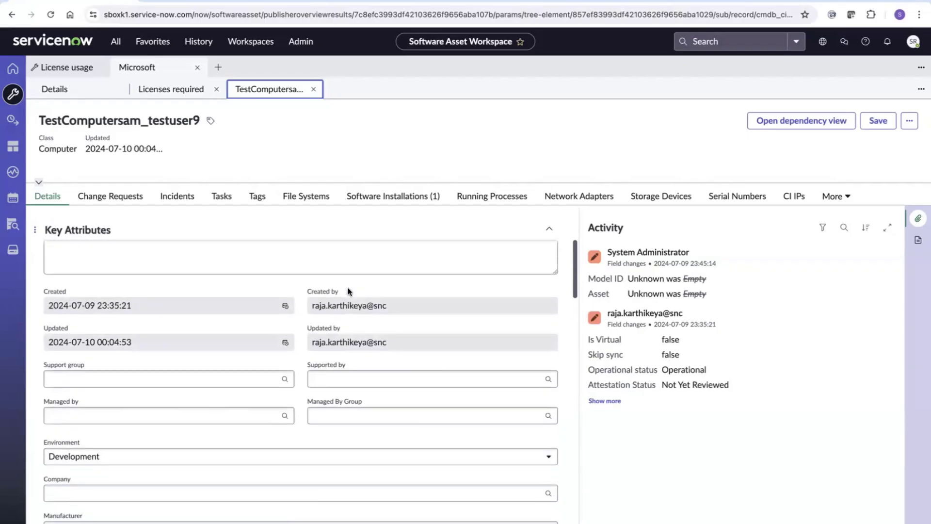
scroll(347, 291, "up", 1)
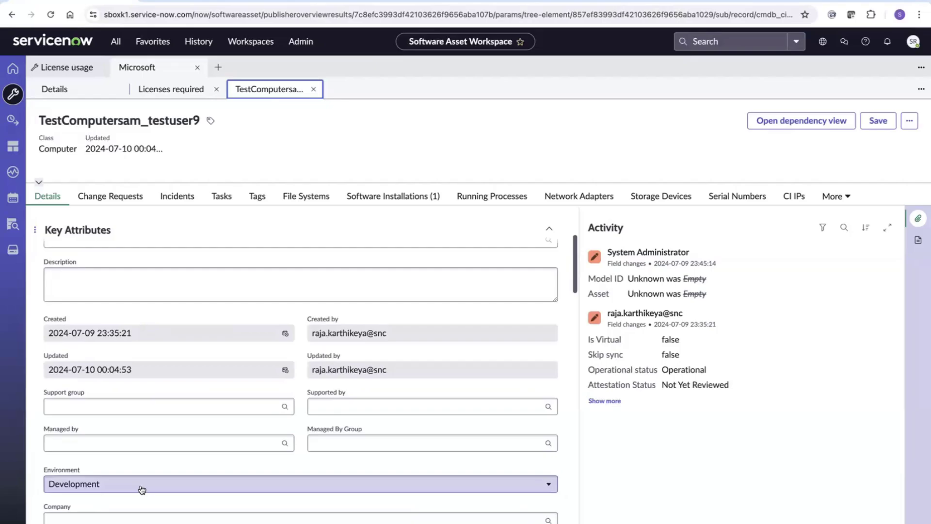
left_click(314, 89)
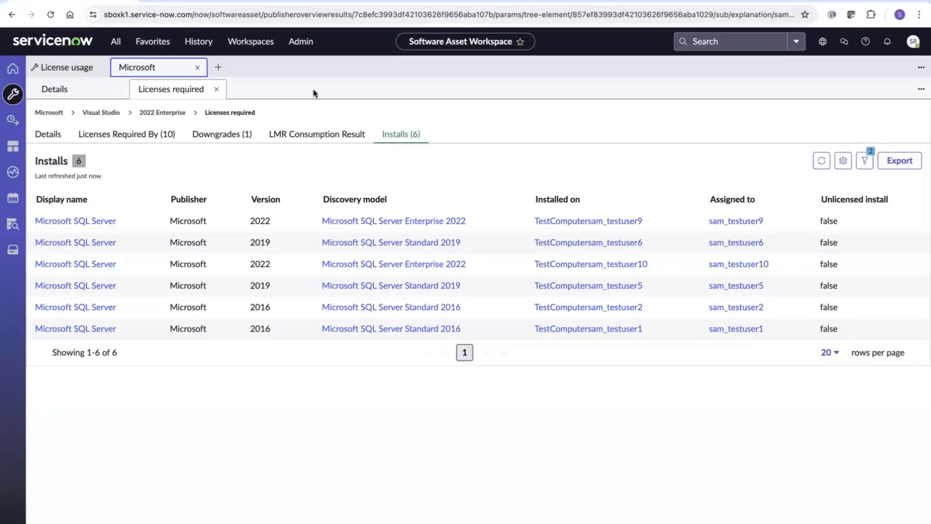
Switch to SQL Server 2022 Enterprise, open its 40 required licenses and Installs (5), then the first server
left_click(217, 89)
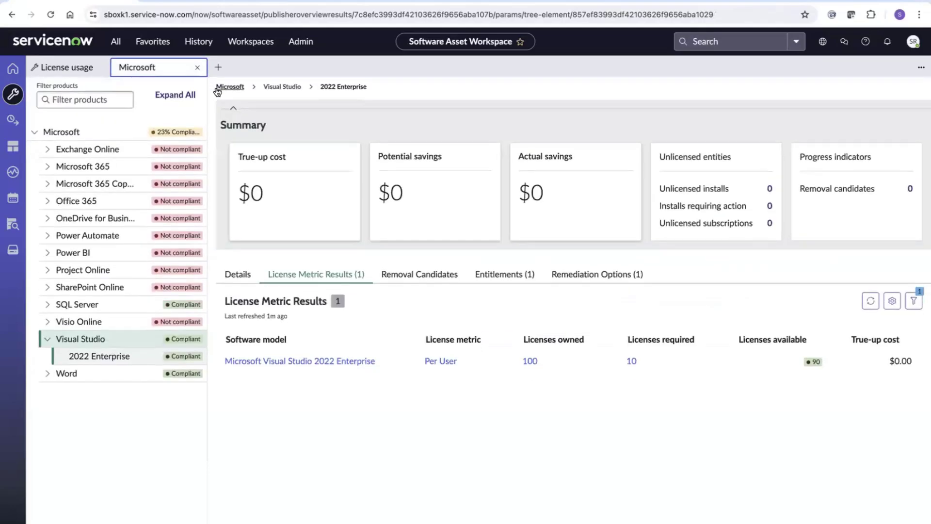
left_click(49, 304)
left_click(89, 314)
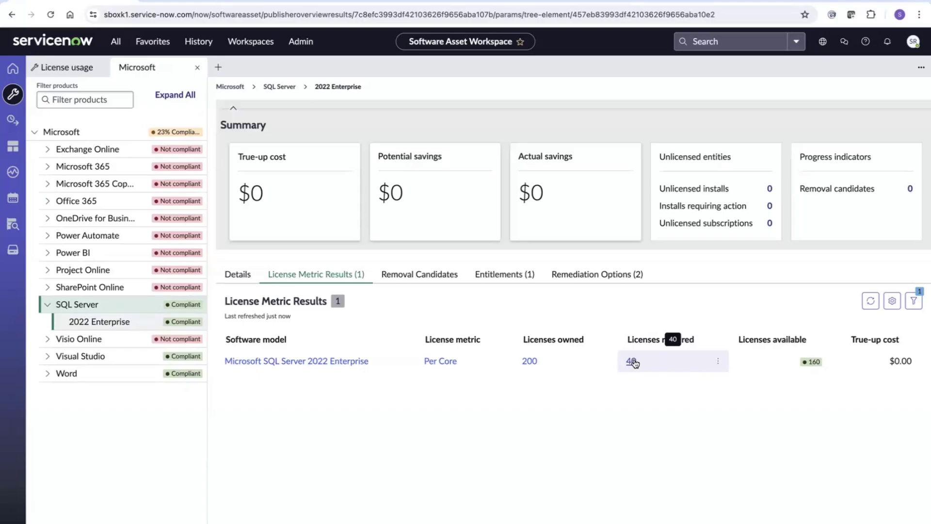
left_click(632, 362)
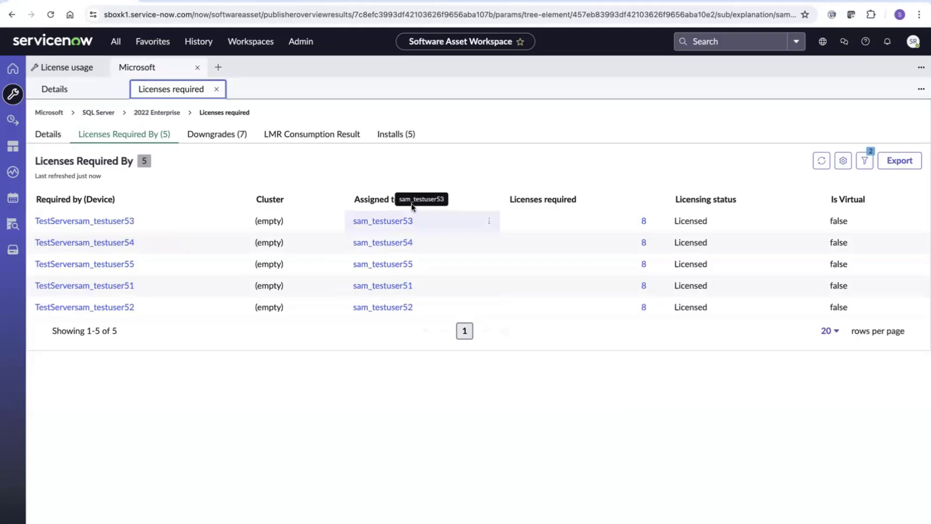
left_click(397, 138)
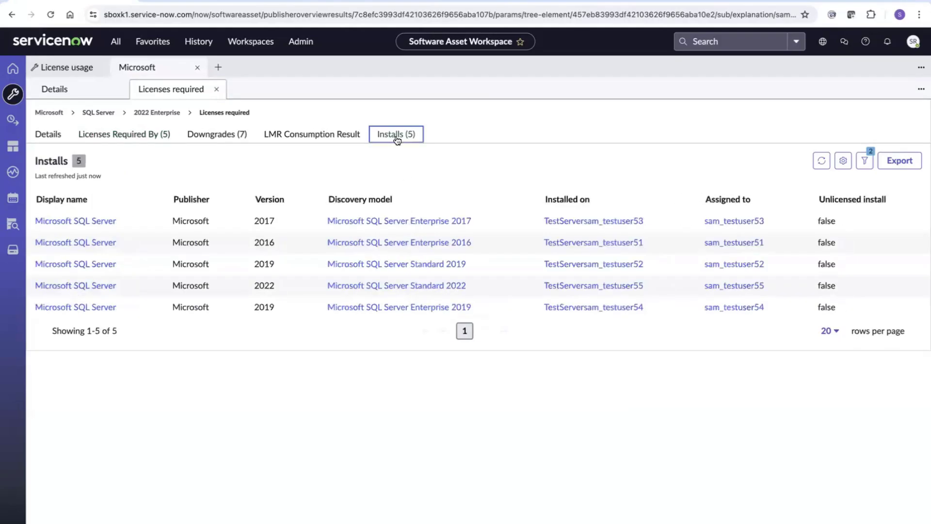
left_click(603, 222)
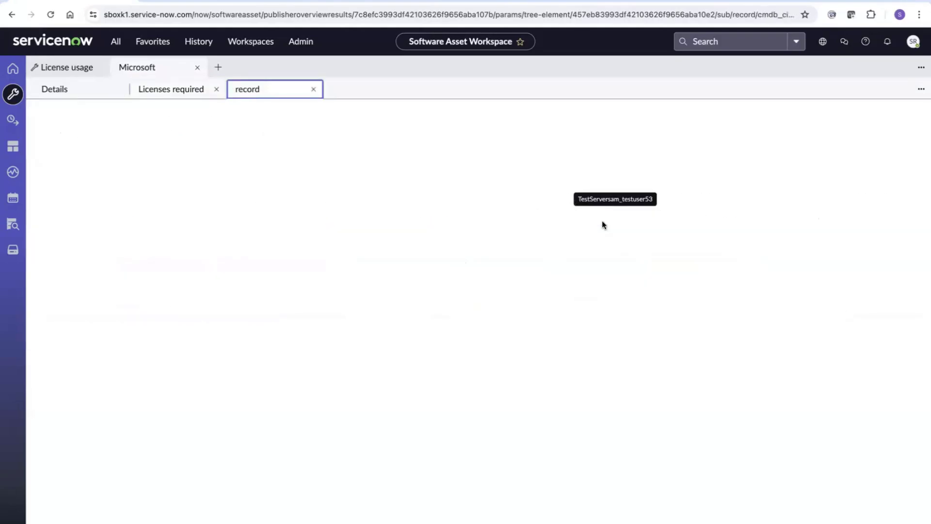
Look through the server record's attributes (2 CPUs, 4 cores), then close it
scroll(276, 361, "down", 10)
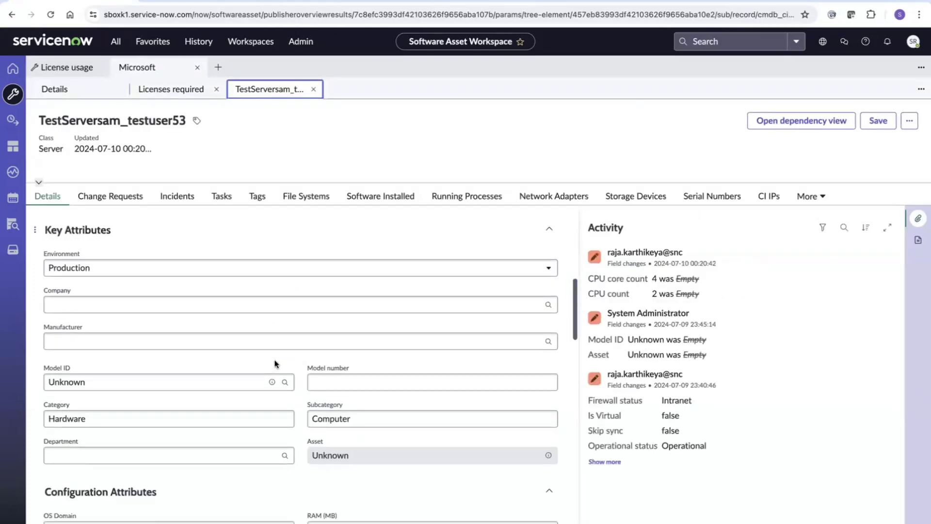
scroll(276, 363, "down", 9)
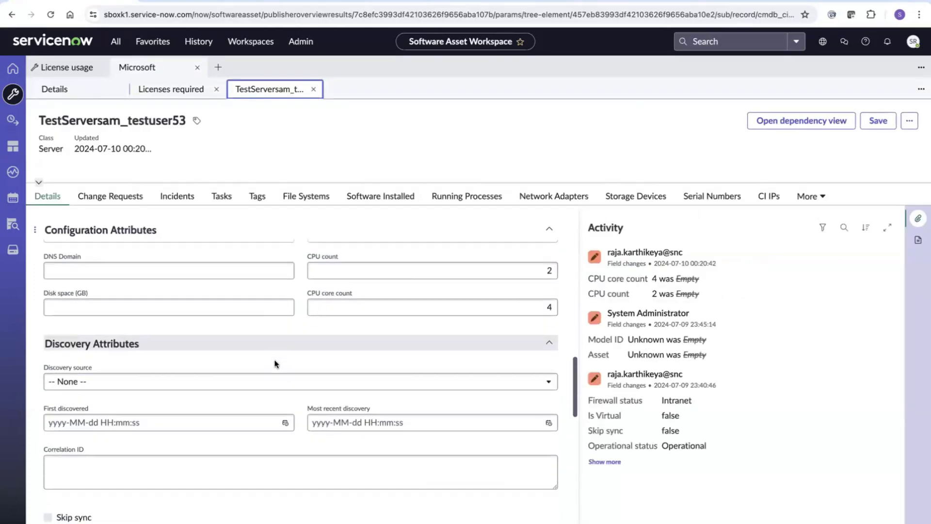
scroll(275, 361, "down", 10)
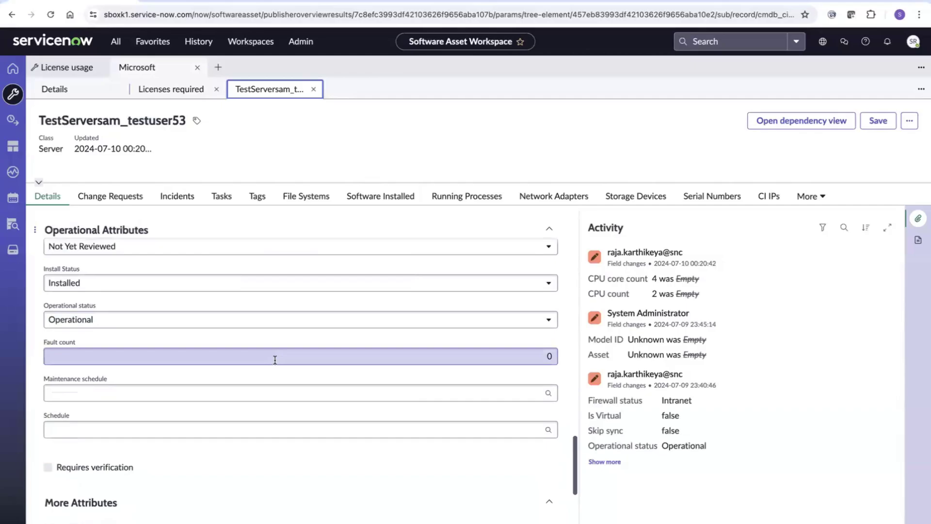
scroll(275, 363, "up", 8)
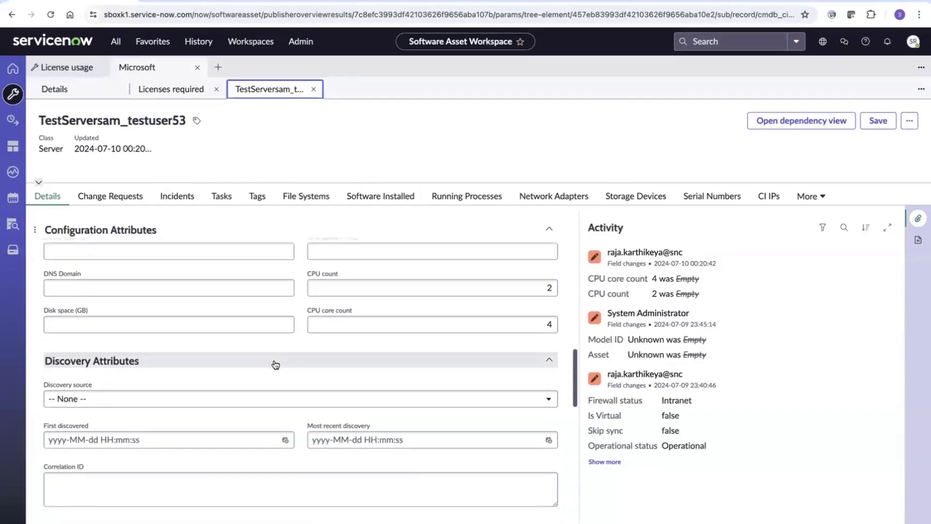
scroll(275, 363, "up", 6)
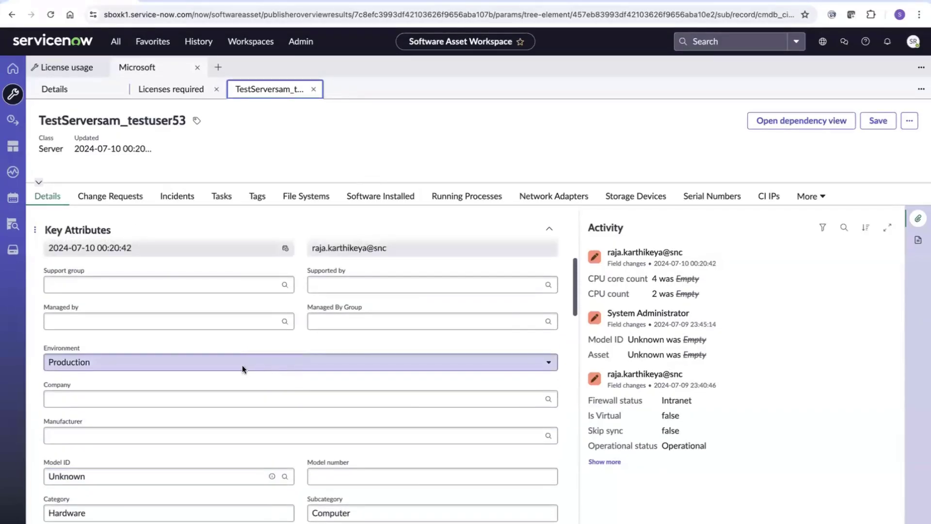
left_click(314, 89)
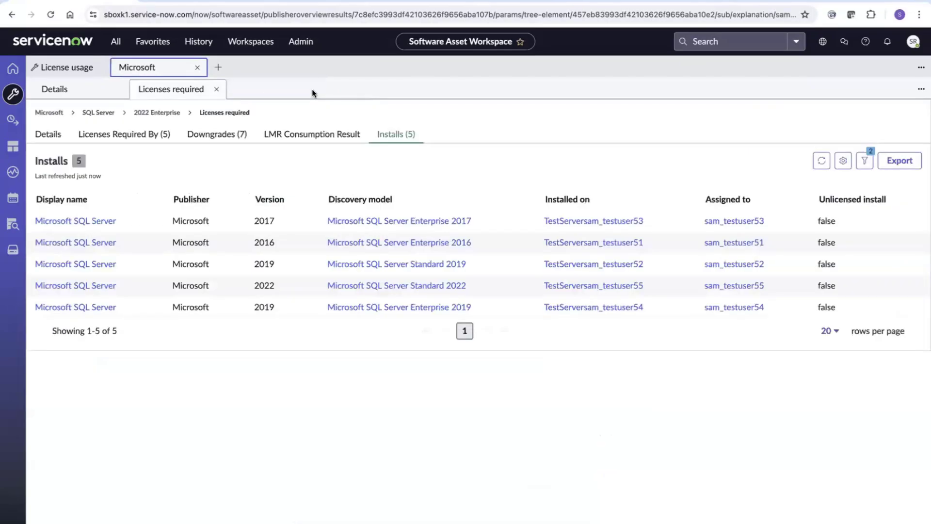
Close Licenses required and open the 'Software Installations- dev' favourite showing six SQL Server installs
left_click(216, 90)
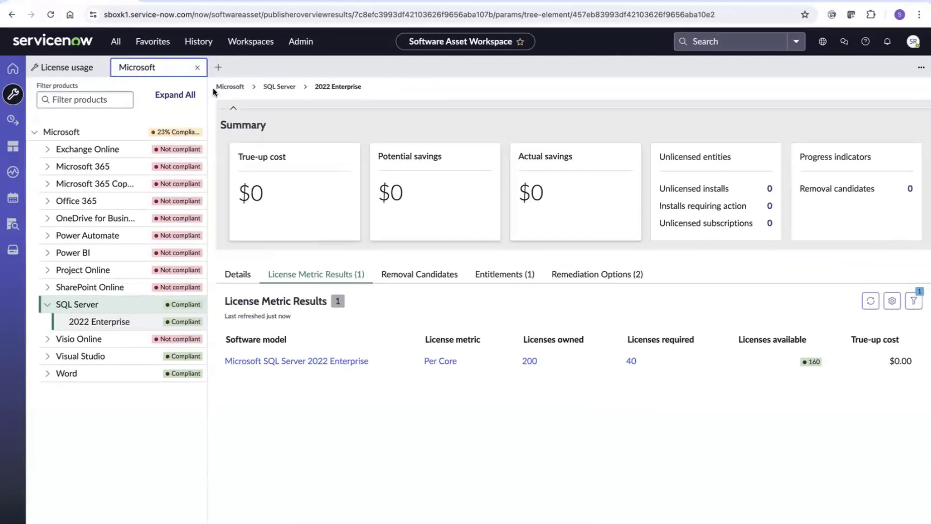
left_click(160, 49)
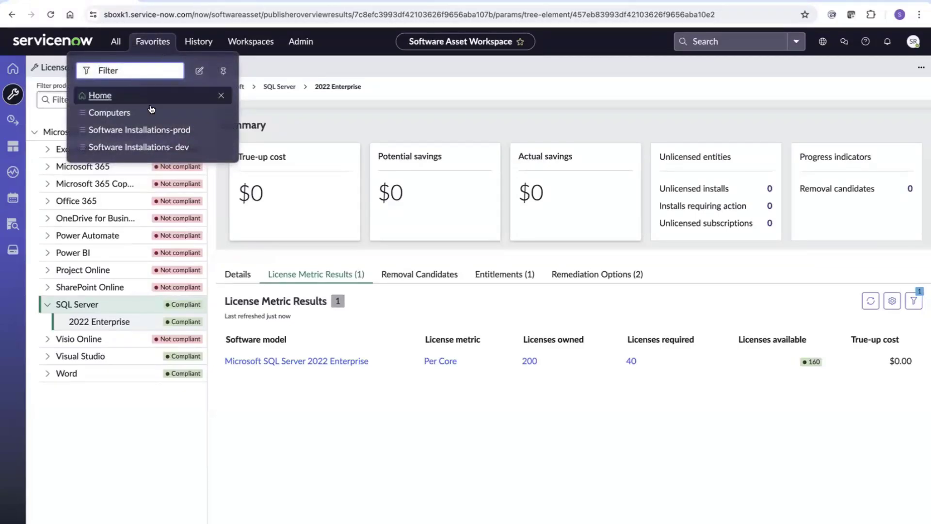
left_click(164, 147)
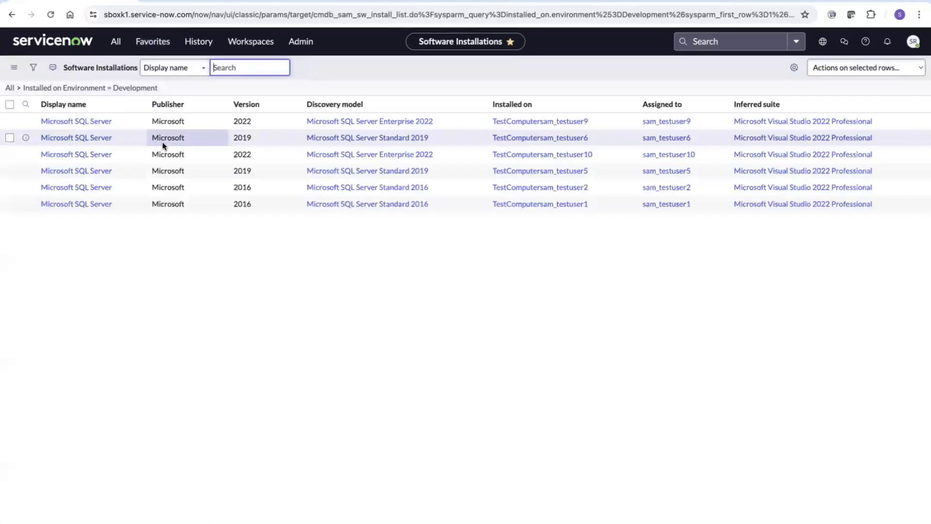